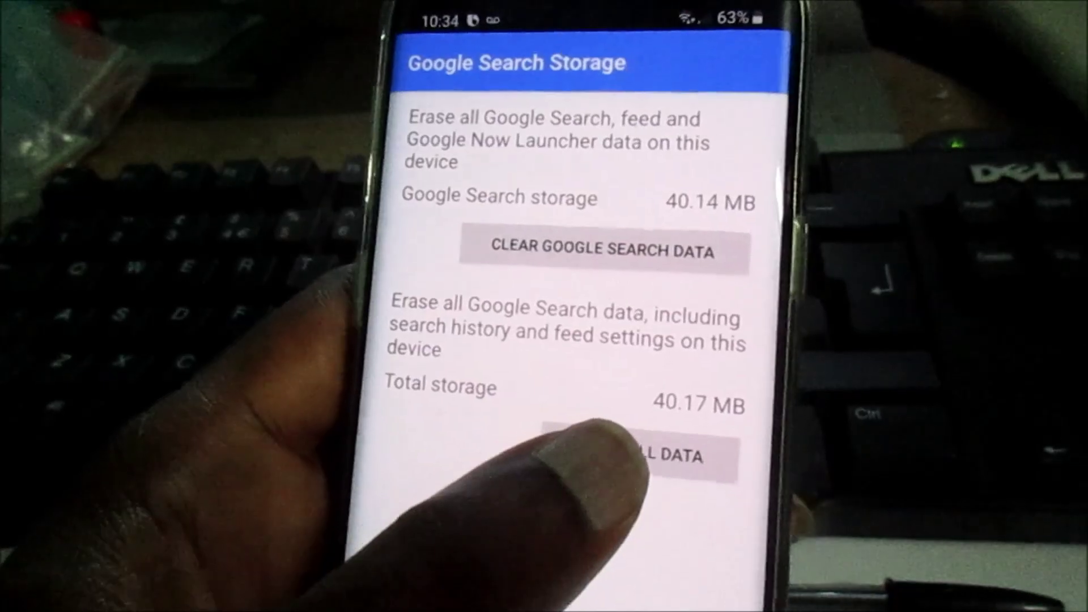
Wipe all Google app data, shrinking its data to 373 KB and total to 215 MB.
left_click(650, 454)
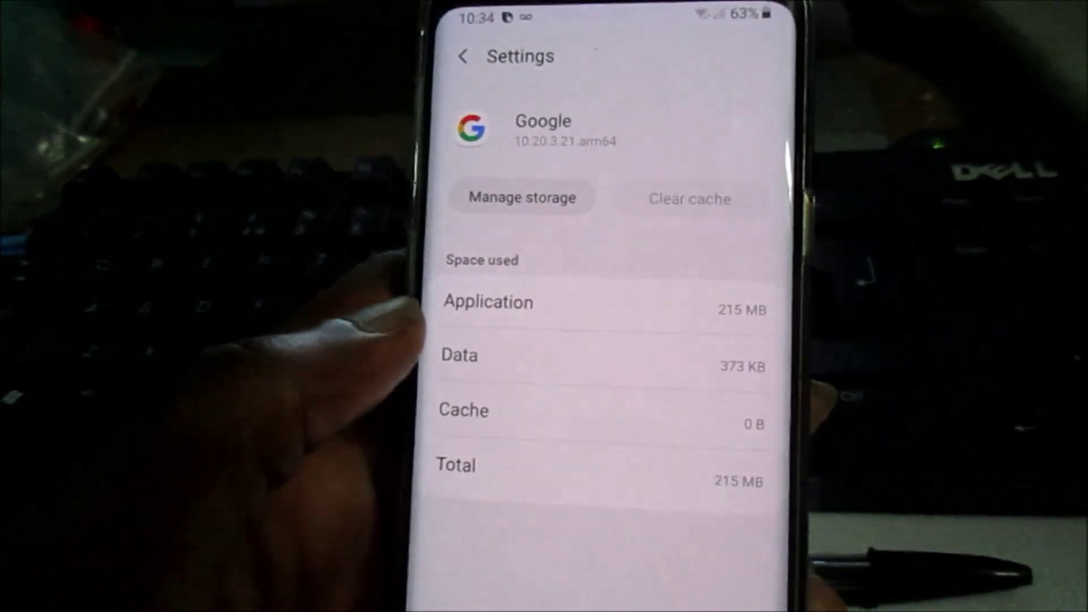
Disable the Google app from its App info page, accepting the factory-version warning.
key("Escape")
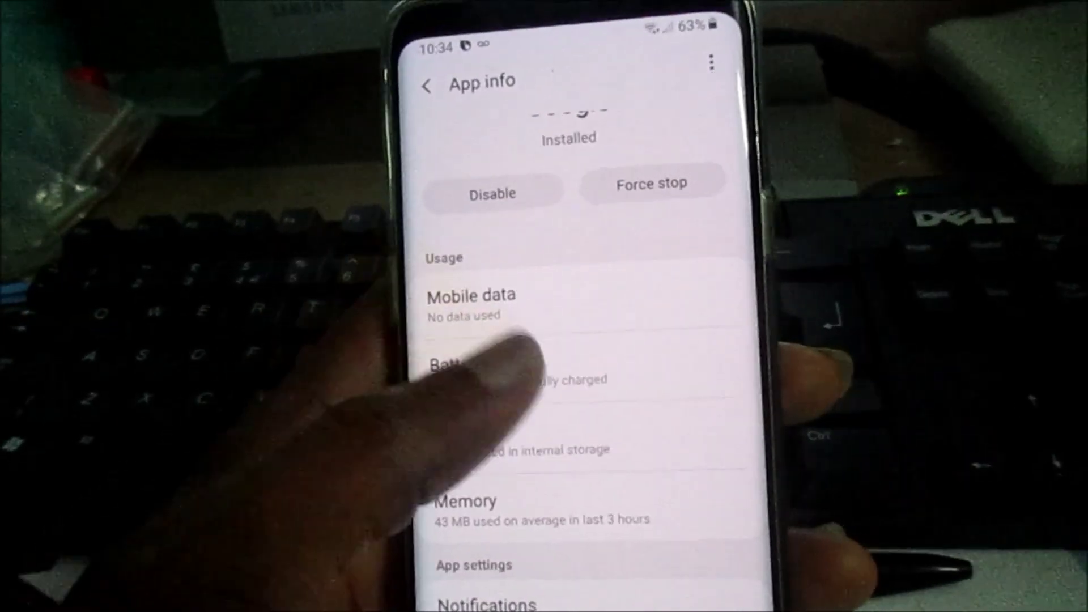
scroll(510, 357, "up", 3)
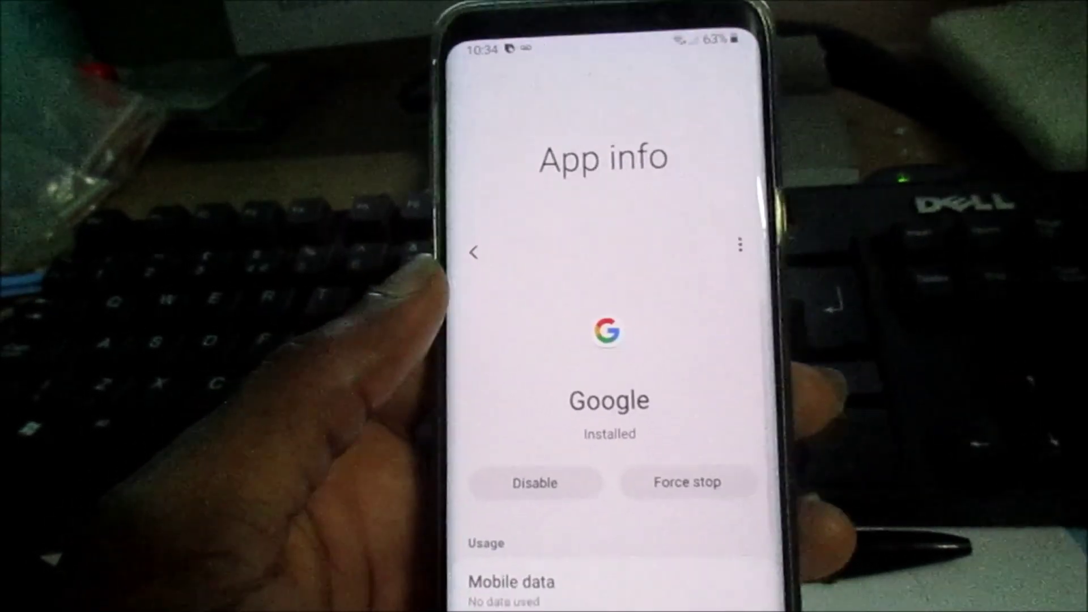
scroll(594, 340, "down", 3)
scroll(595, 340, "down", 5)
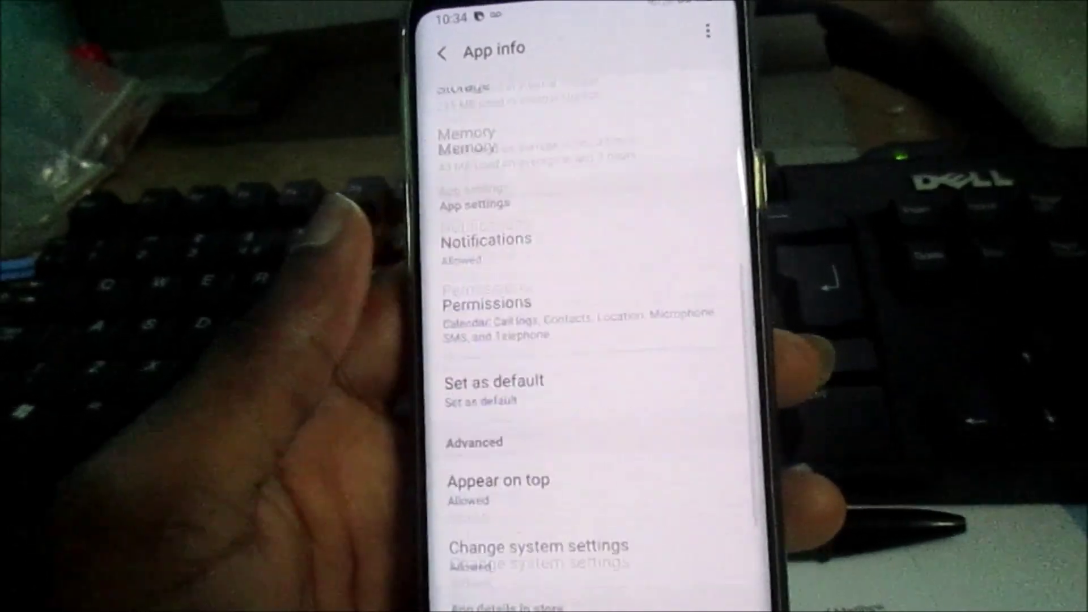
scroll(596, 340, "up", 8)
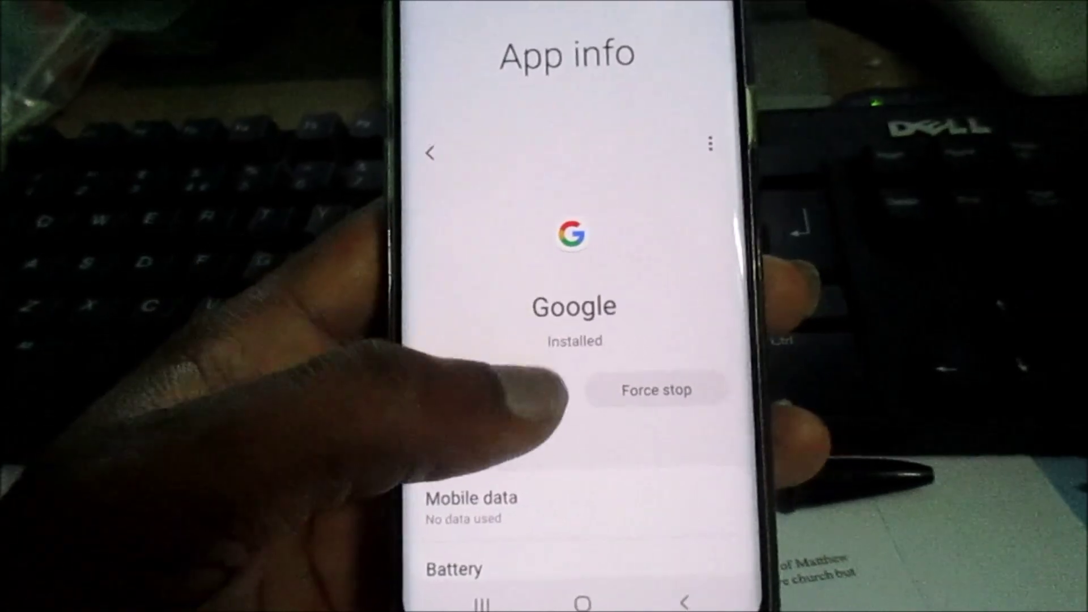
left_click(511, 389)
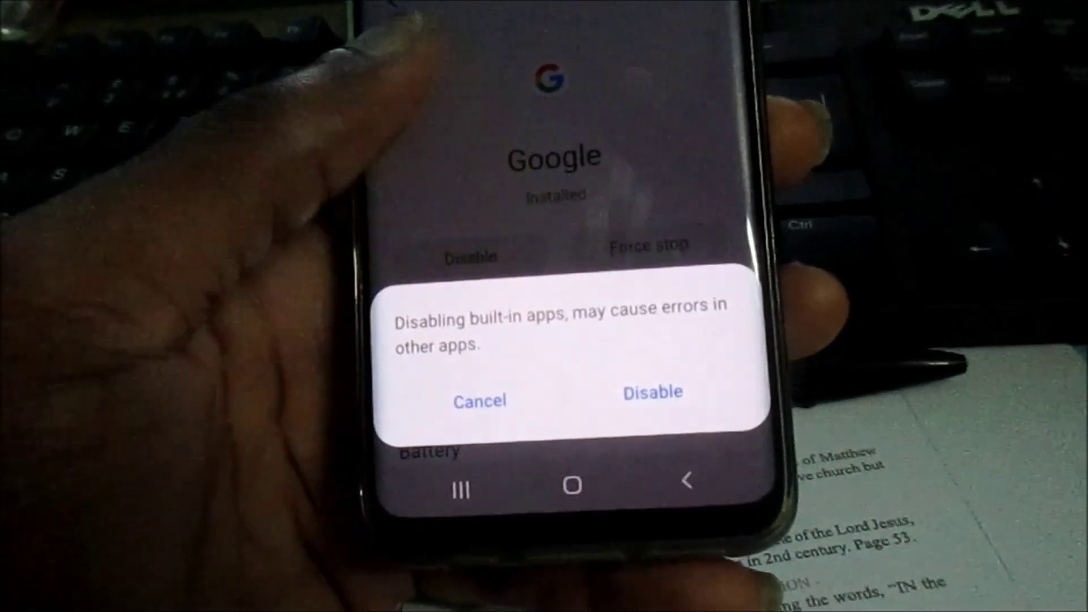
left_click(473, 408)
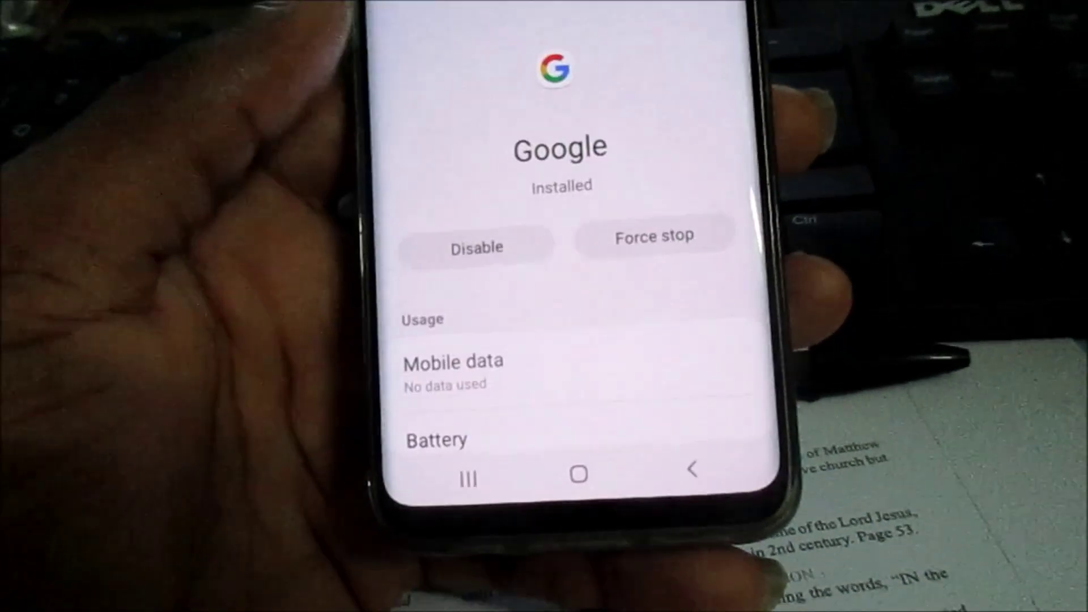
left_click(487, 247)
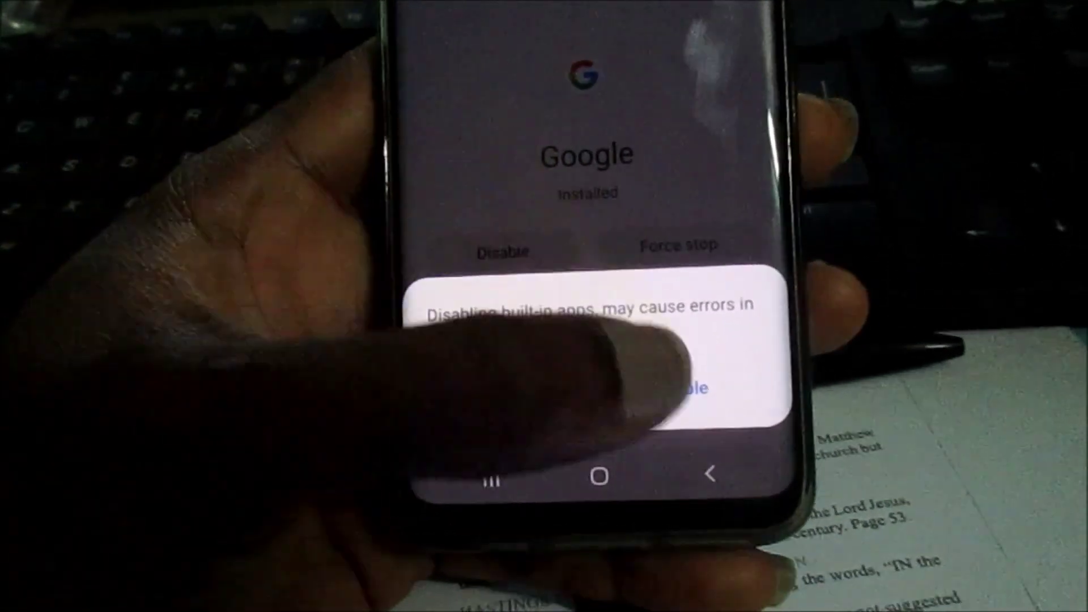
left_click(669, 396)
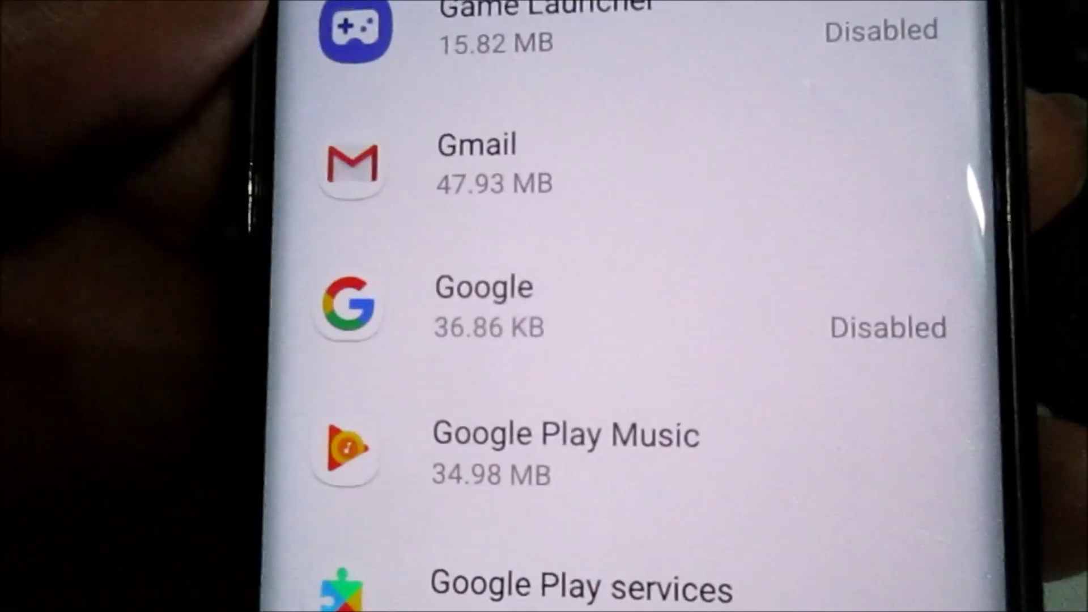
scroll(655, 306, "down", 3)
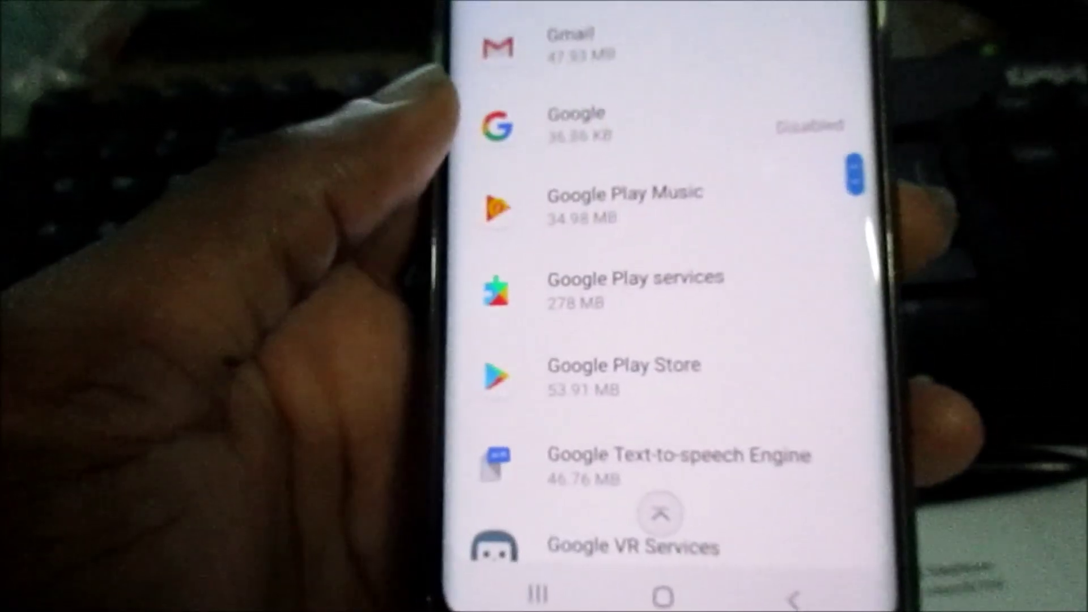
scroll(654, 306, "down", 2)
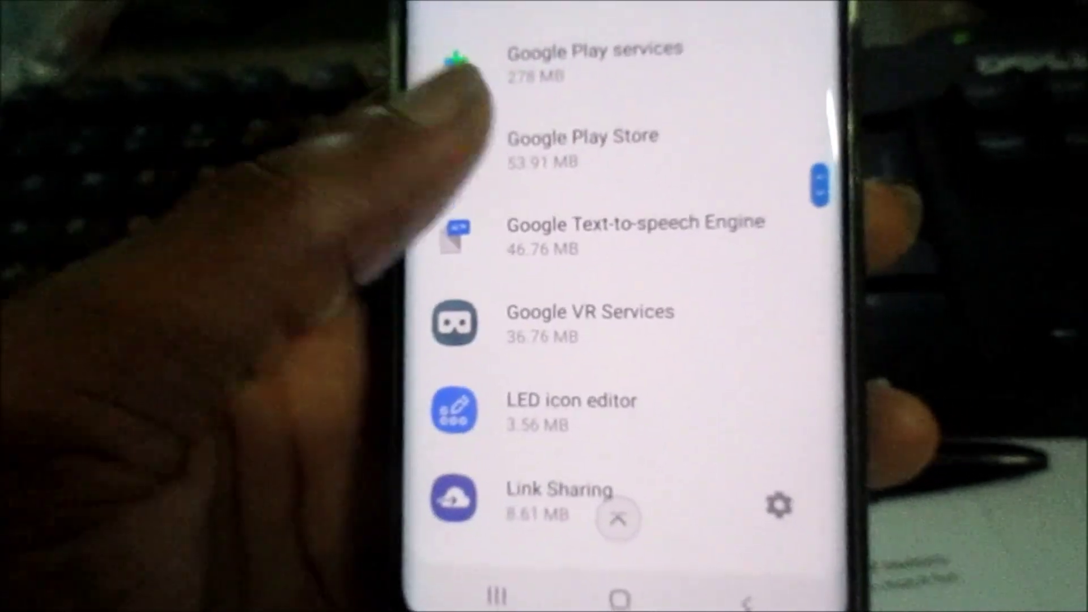
scroll(629, 306, "up", 3)
View the disabled Google app's info, then launch Google search from the app drawer.
left_click(550, 255)
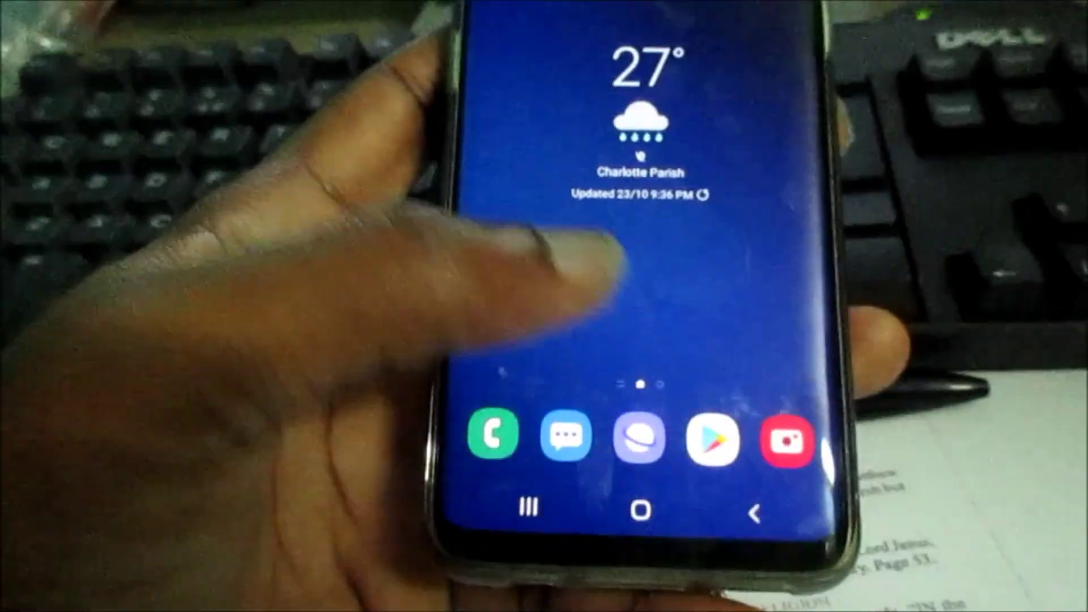
left_click_drag(611, 425, 613, 170)
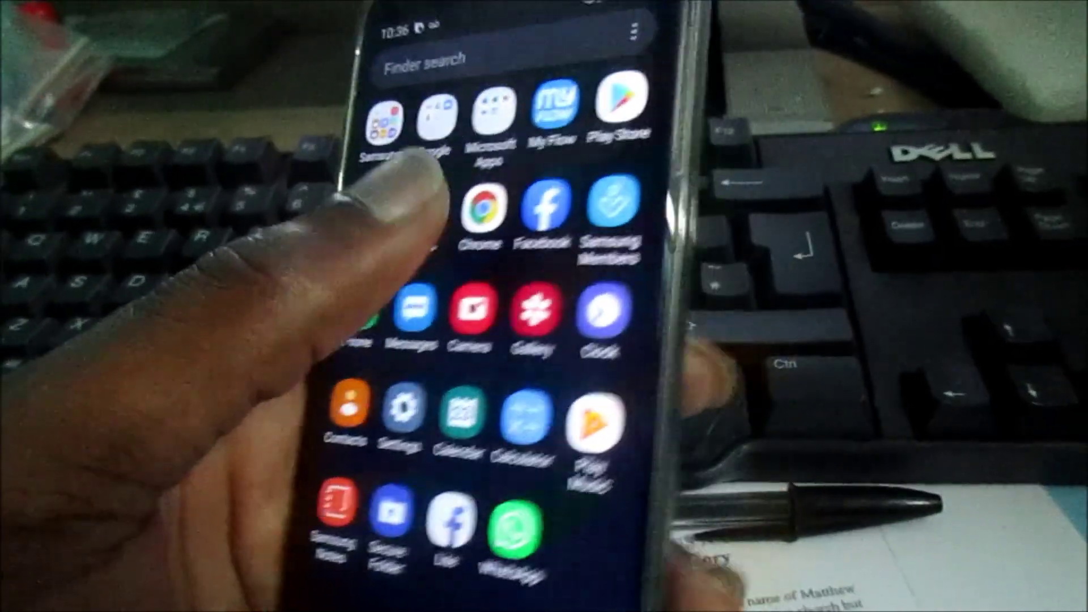
left_click(483, 206)
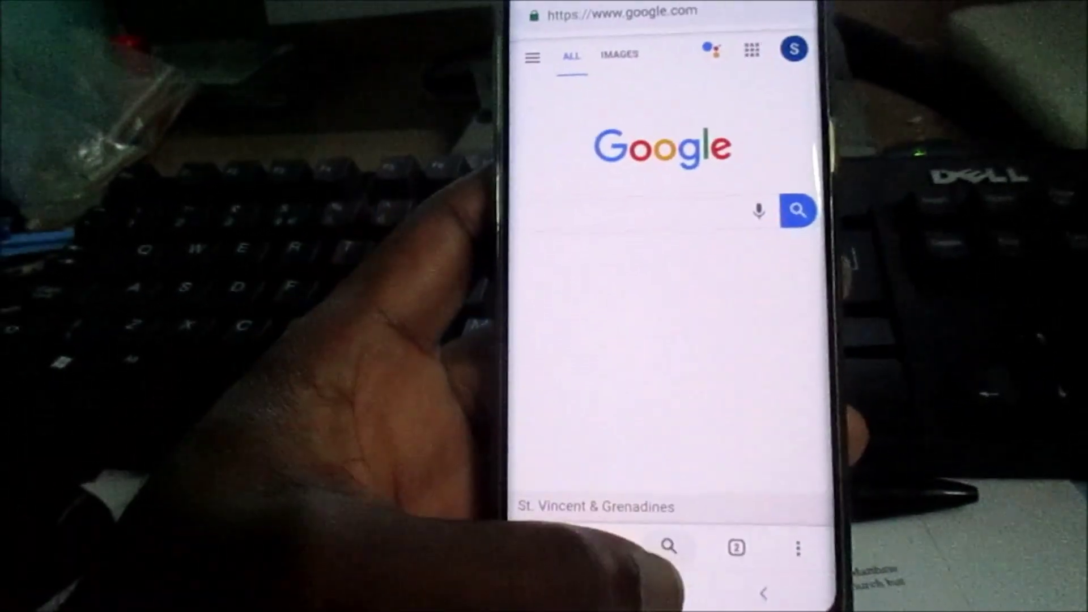
Leave Chrome for the home screen and launch Play Store from the app drawer.
left_click(658, 593)
left_click_drag(646, 511, 594, 255)
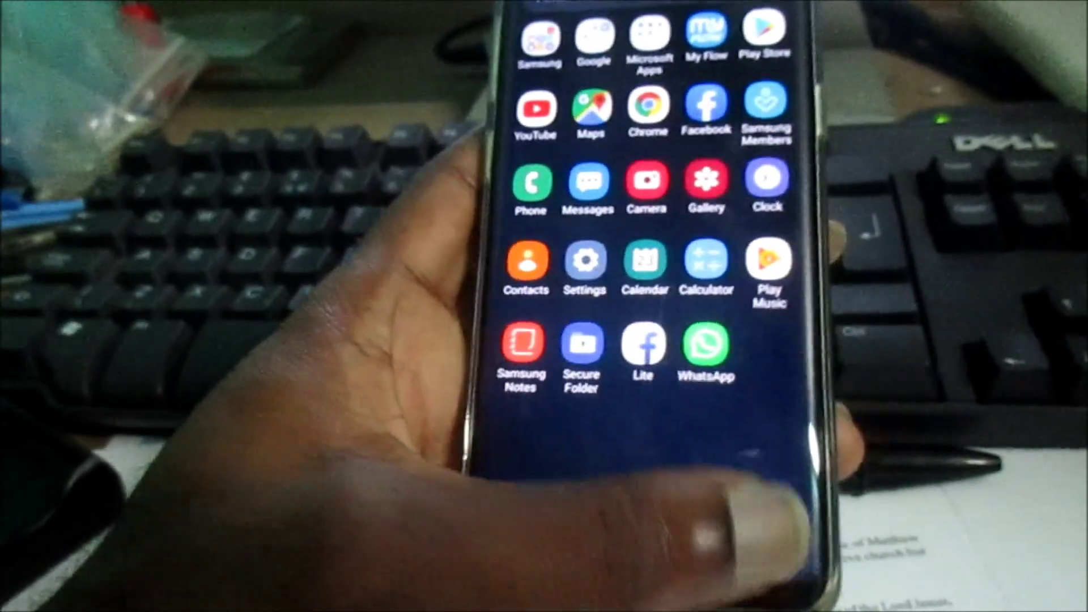
left_click_drag(646, 255, 646, 510)
left_click(717, 505)
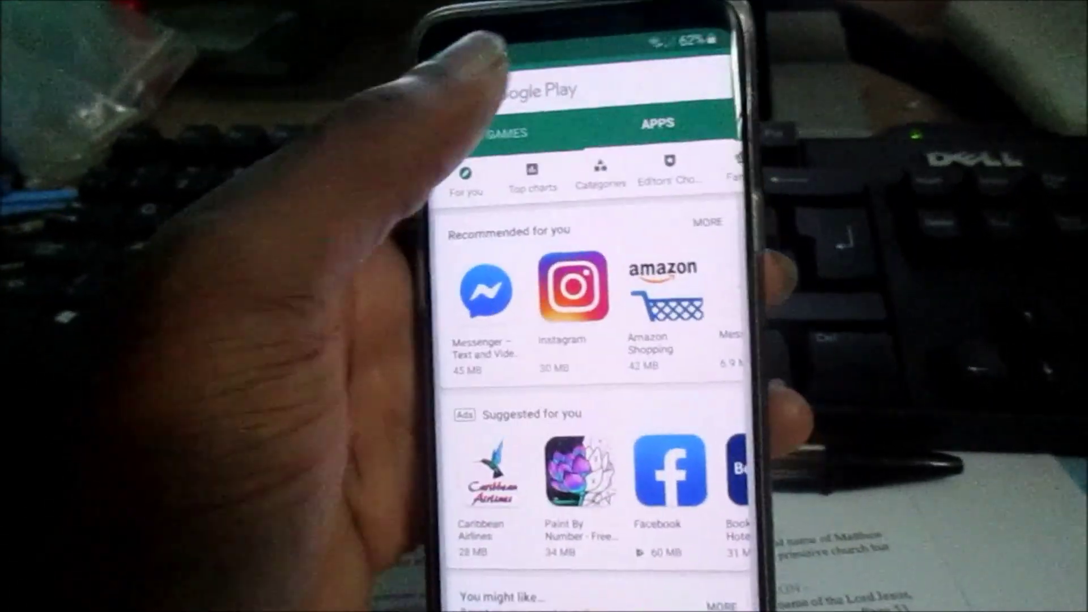
Search Play Store for internet browsers, listing Firefox, Opera, Microsoft Edge and CM Browser.
left_click(543, 90)
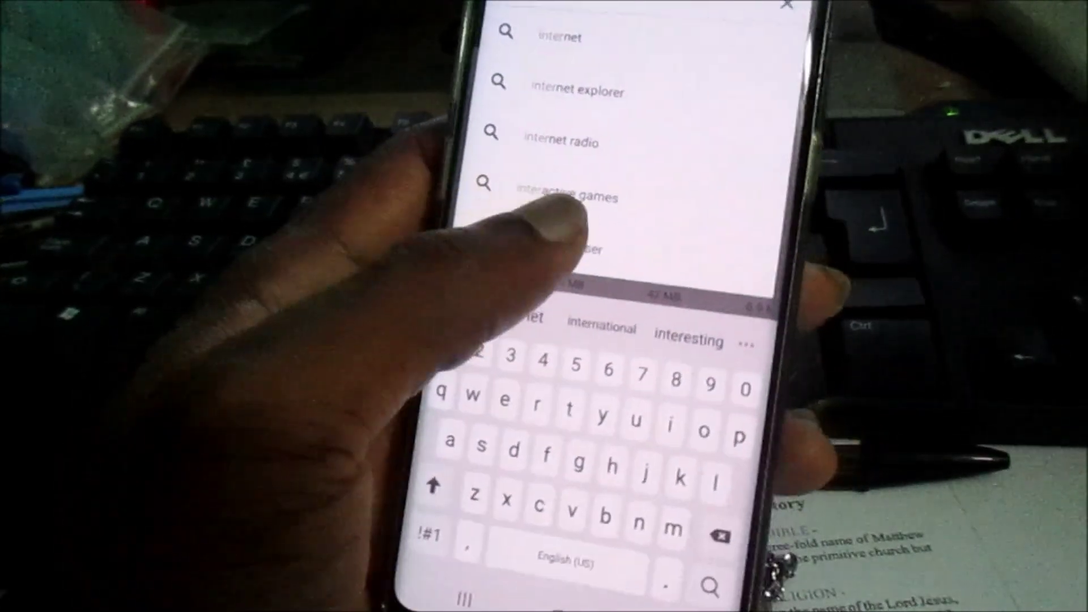
left_click(561, 242)
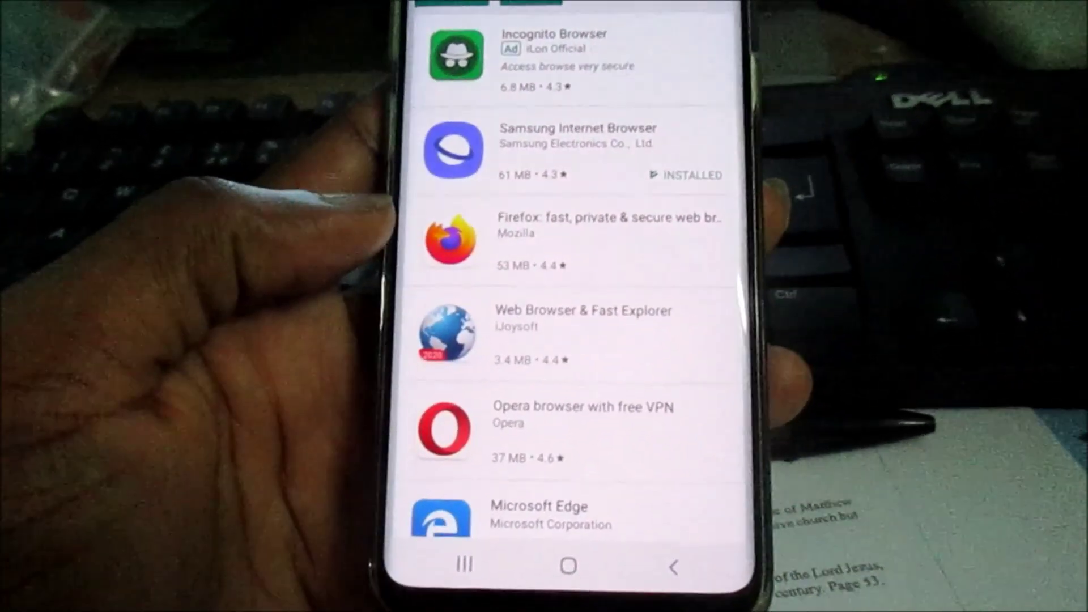
scroll(568, 298, "down", 5)
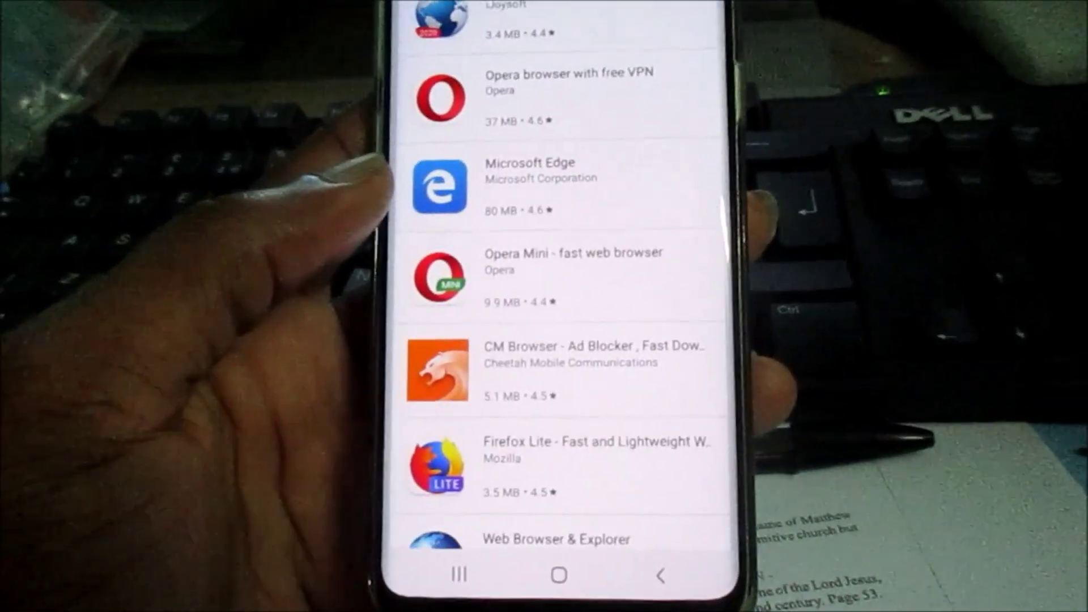
scroll(561, 340, "up", 1)
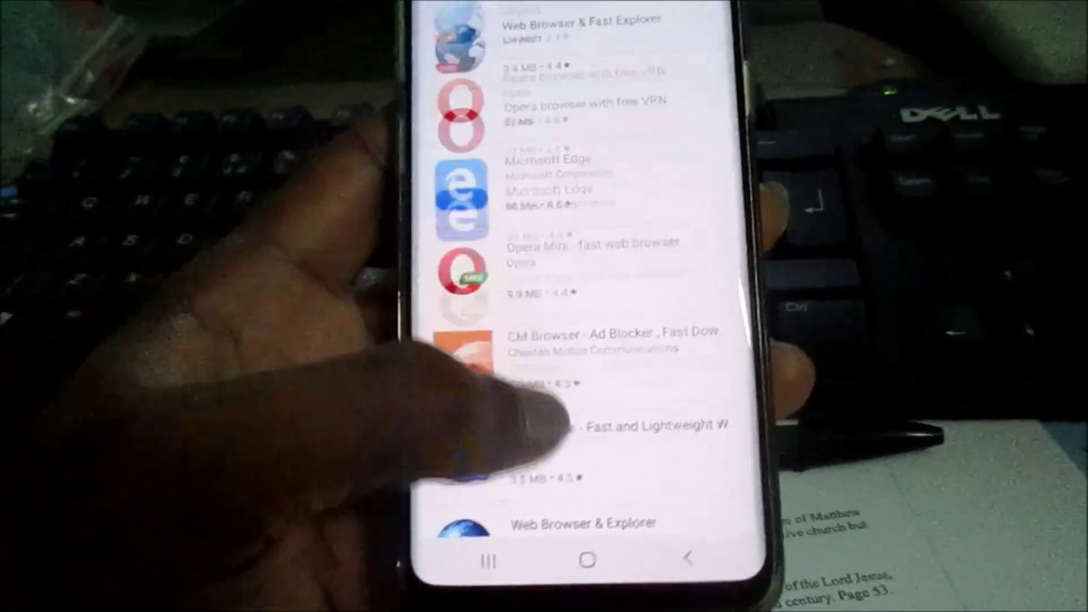
Return home, launch Settings from the app drawer and reach the Software update page.
left_click(612, 547)
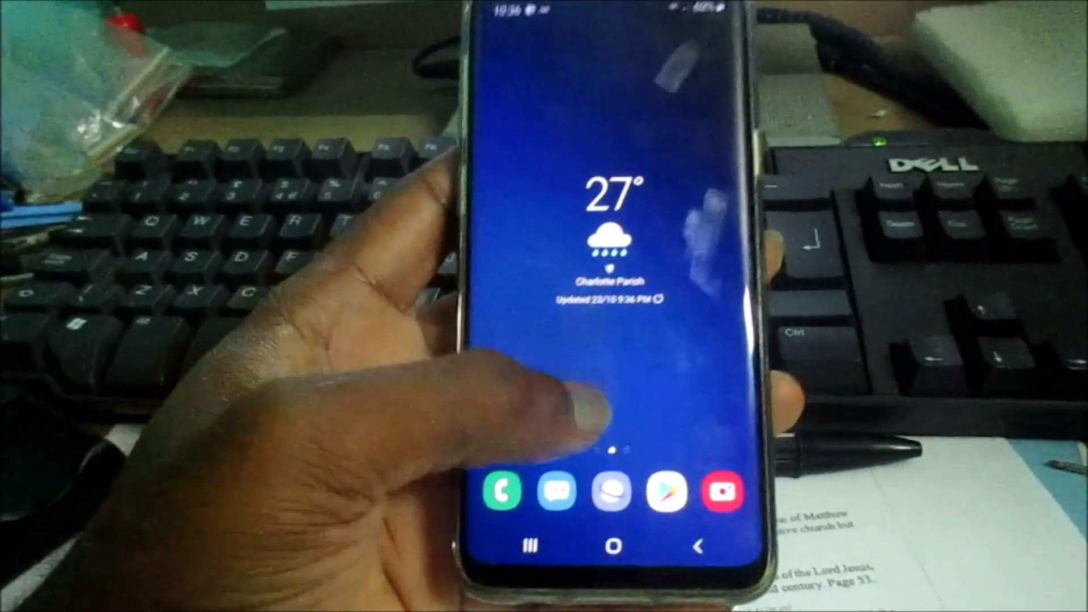
left_click_drag(591, 410, 595, 212)
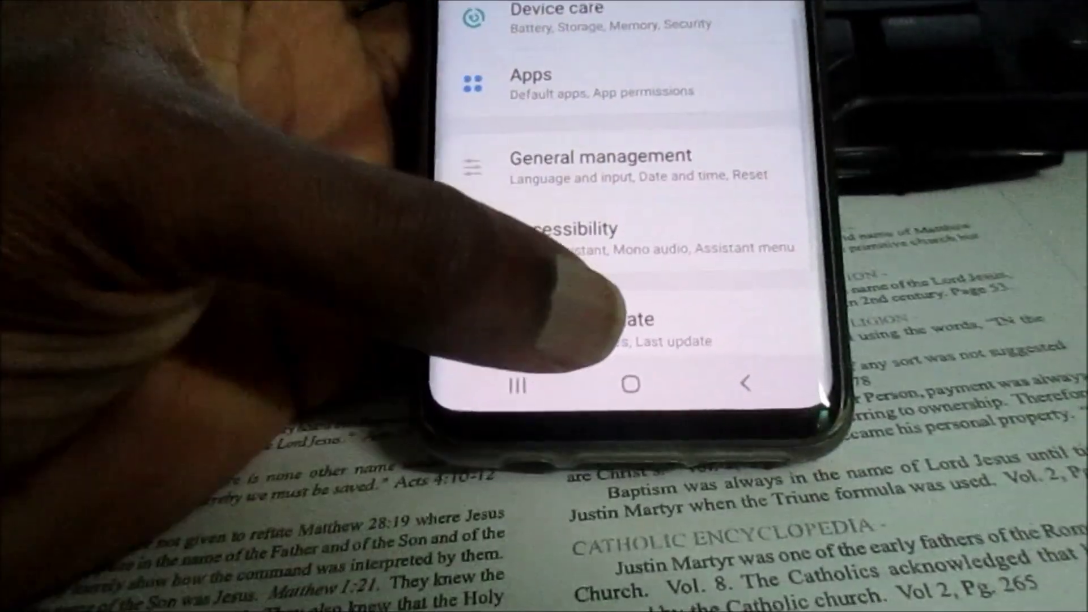
left_click(507, 373)
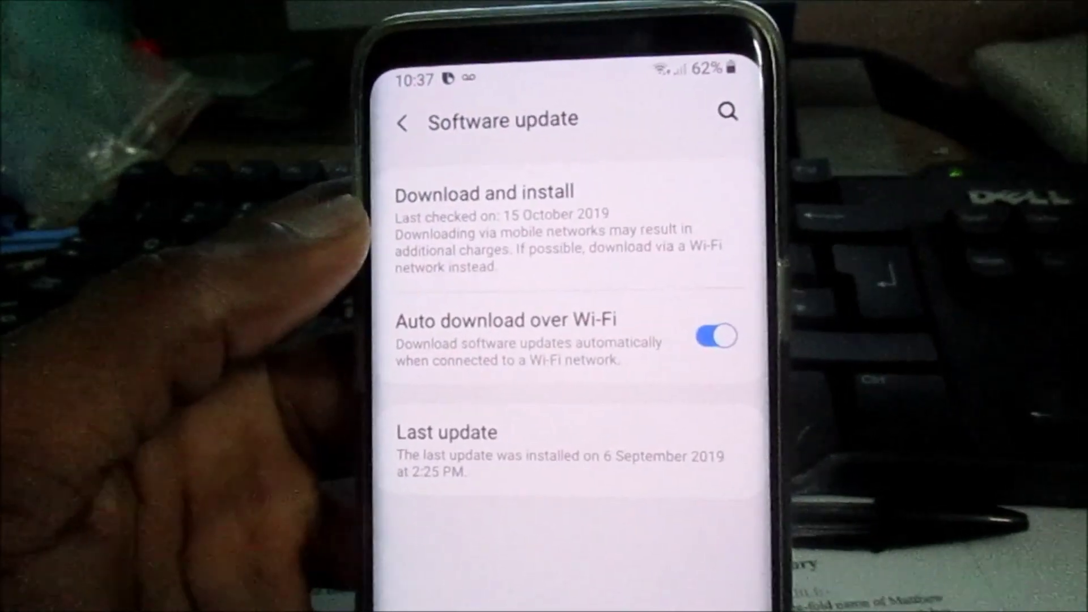
Start an update check via Download and install, bringing up the checking dialog.
left_click(409, 176)
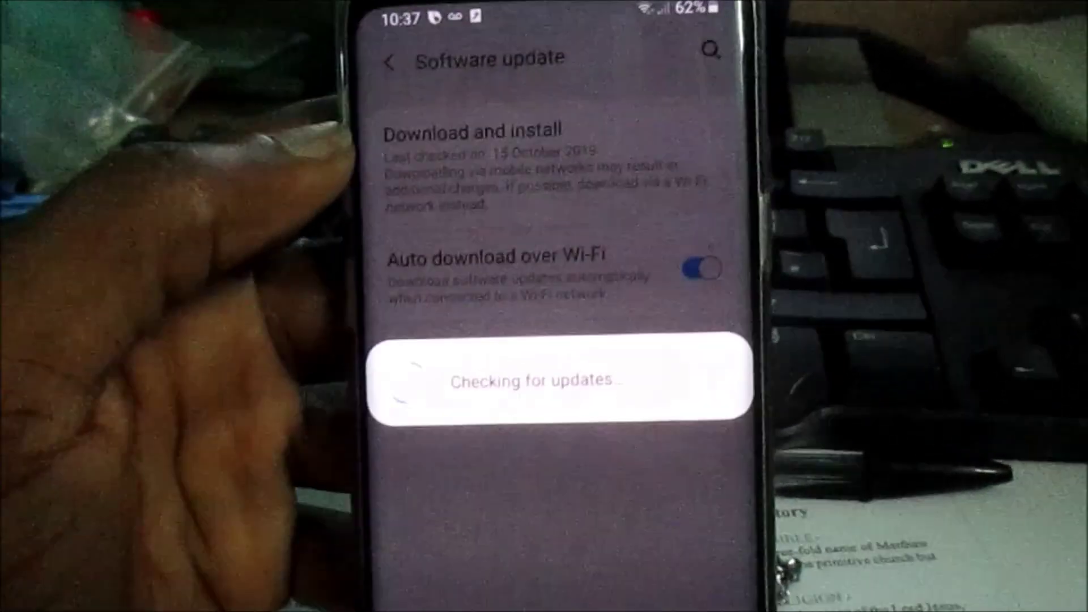